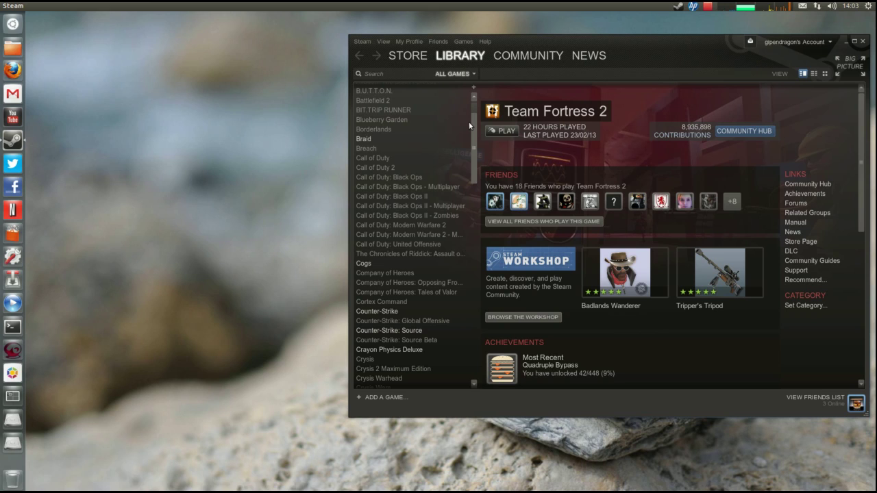
# Step: Look through the library's game list, view the Day of Defeat: Source and RAGE pages, and close the library window
pyautogui.moveTo(468, 121)
pyautogui.mouseDown()
pyautogui.moveTo(447, 225)
pyautogui.moveTo(457, 134)
pyautogui.mouseUp()
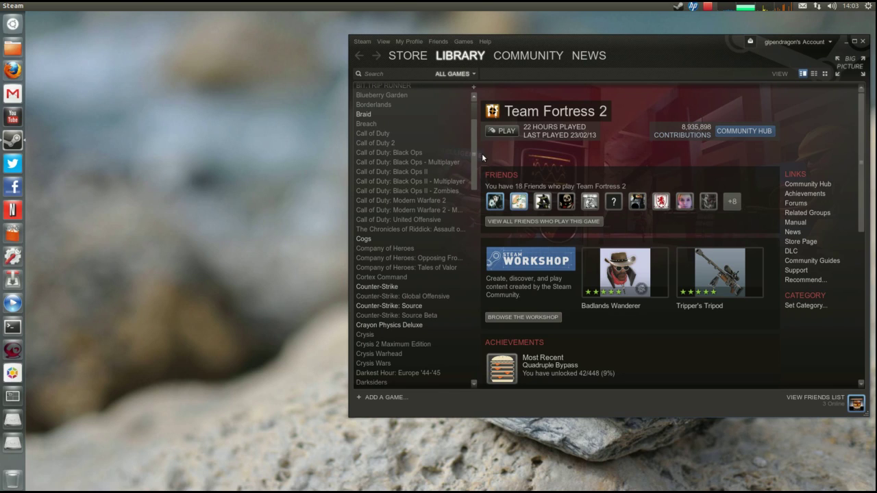
pyautogui.scroll(-4, 475, 185)
pyautogui.scroll(-1, 476, 186)
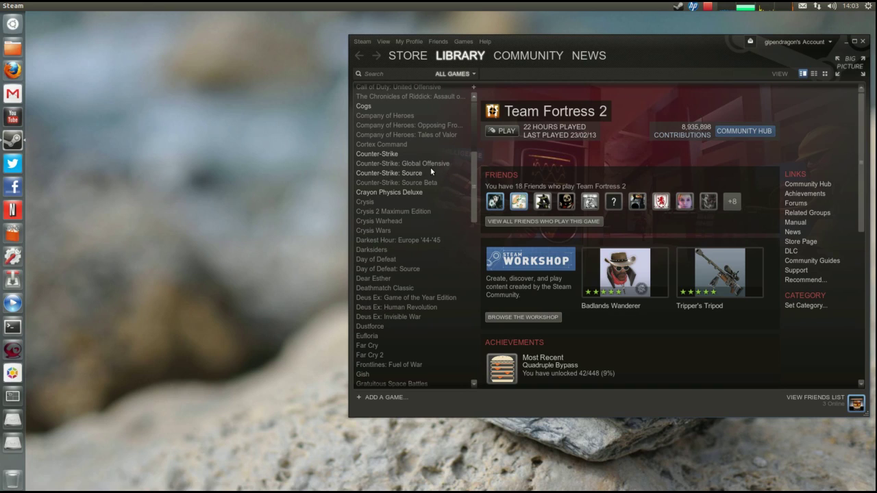
pyautogui.moveTo(475, 196); pyautogui.dragTo(471, 220)
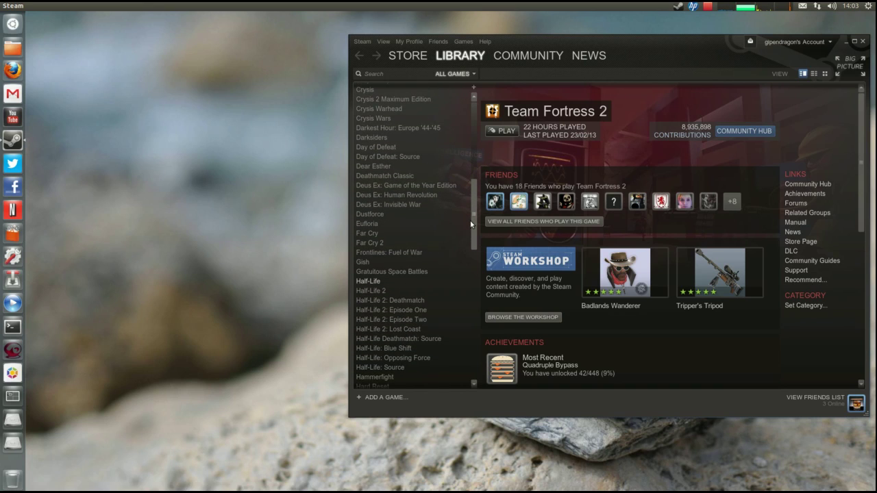
pyautogui.click(415, 155)
pyautogui.moveTo(471, 227); pyautogui.dragTo(480, 361)
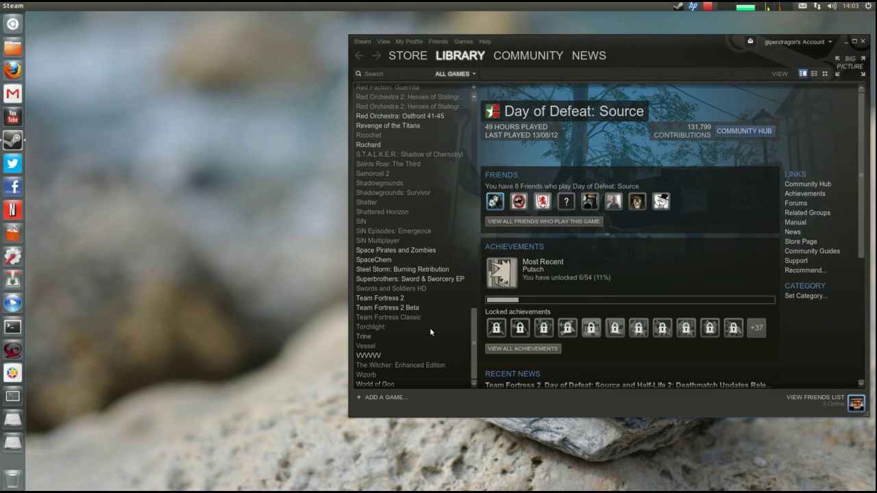
pyautogui.scroll(2, 394, 206)
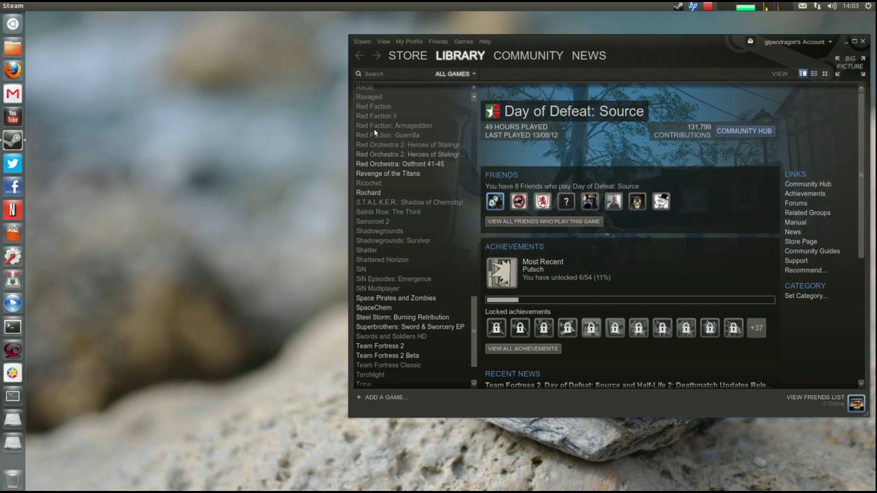
pyautogui.click(372, 88)
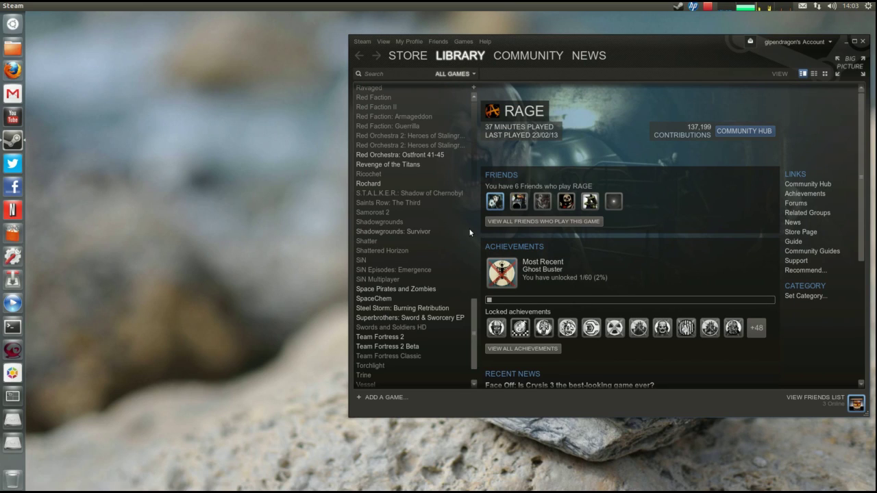
pyautogui.click(863, 42)
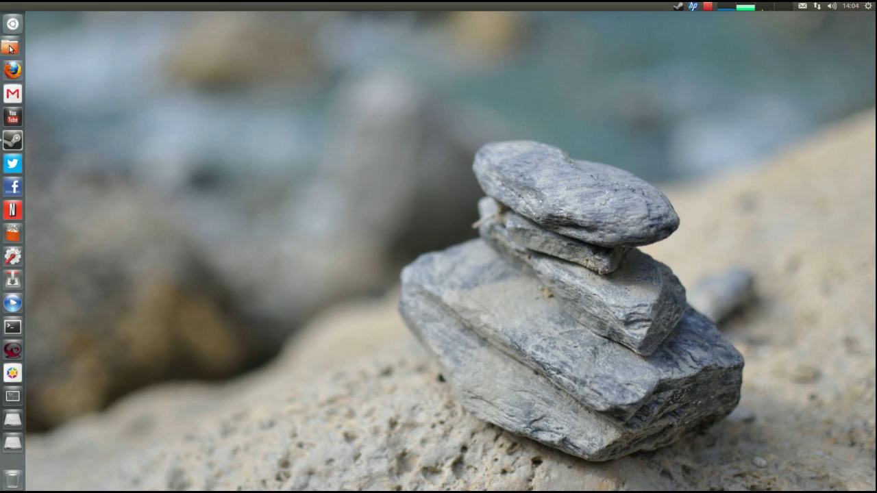
# Step: Switch to the file manager and open the Fraps Movies folder on the Data drive
pyautogui.click(17, 51)
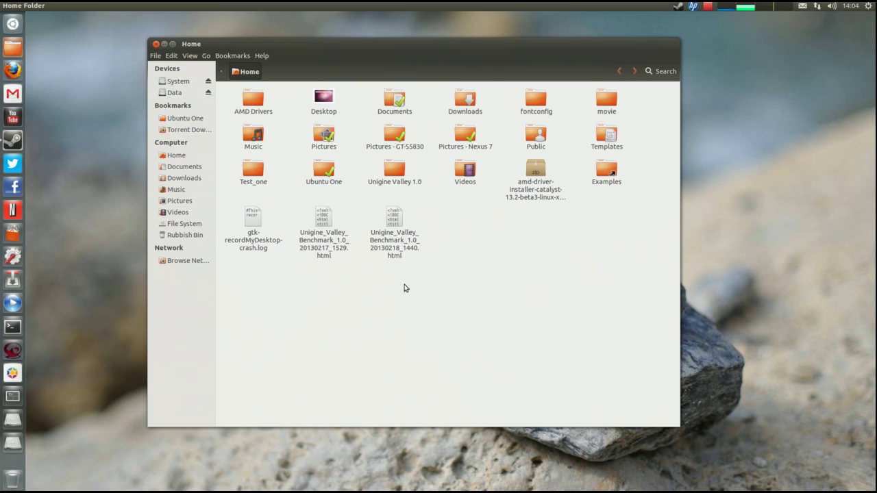
pyautogui.click(184, 93)
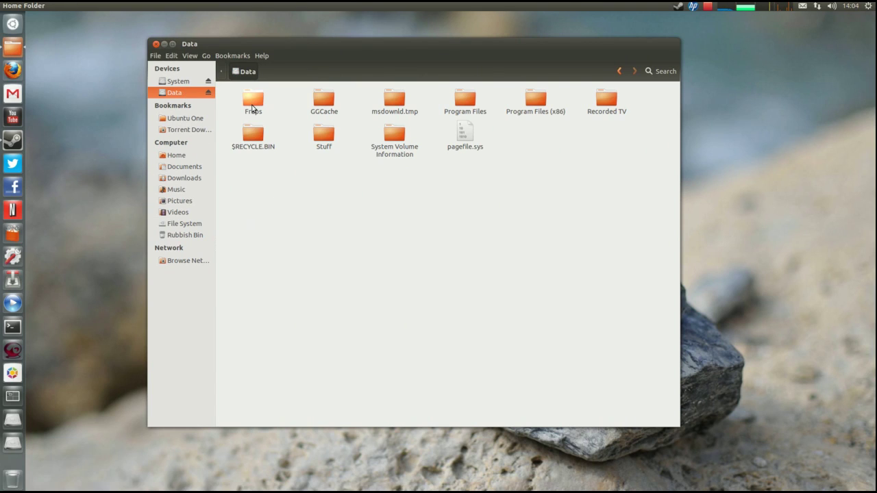
pyautogui.doubleClick(253, 108)
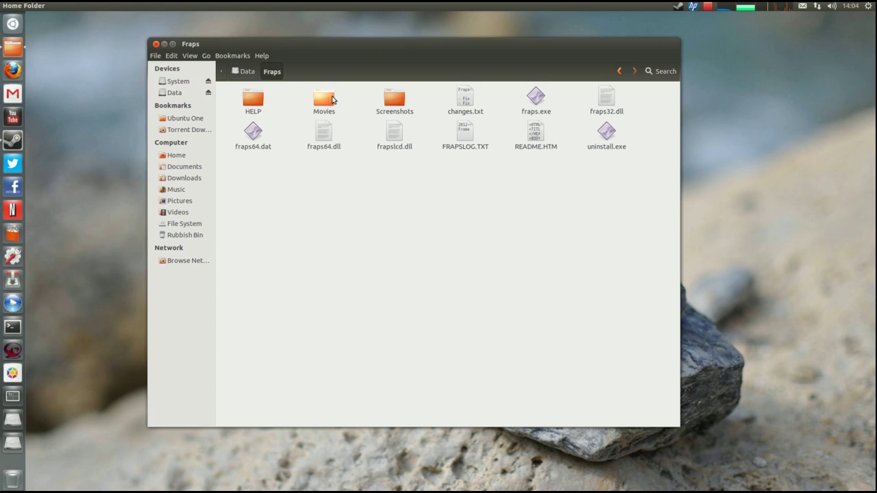
pyautogui.doubleClick(332, 100)
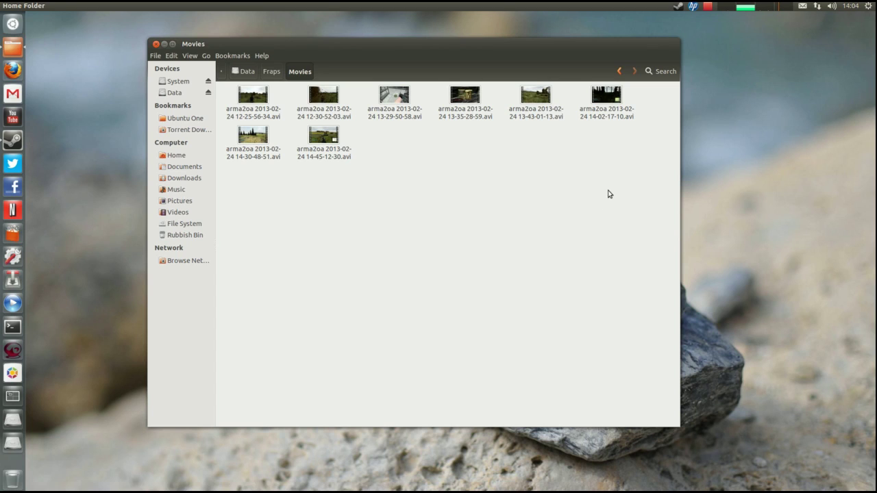
# Step: Check the combined size of all the arma2oa video files in the Movies folder
pyautogui.moveTo(646, 188); pyautogui.dragTo(250, 106)
pyautogui.rightClick(320, 141)
pyautogui.click(367, 285)
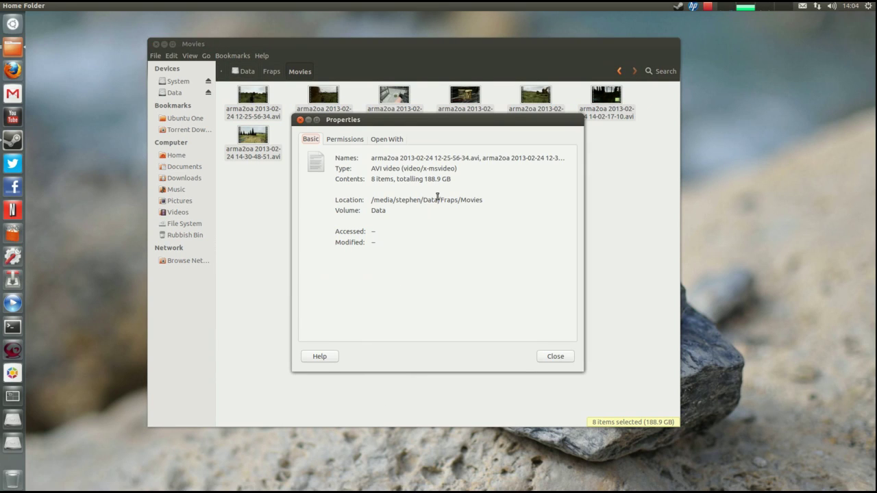
pyautogui.click(552, 356)
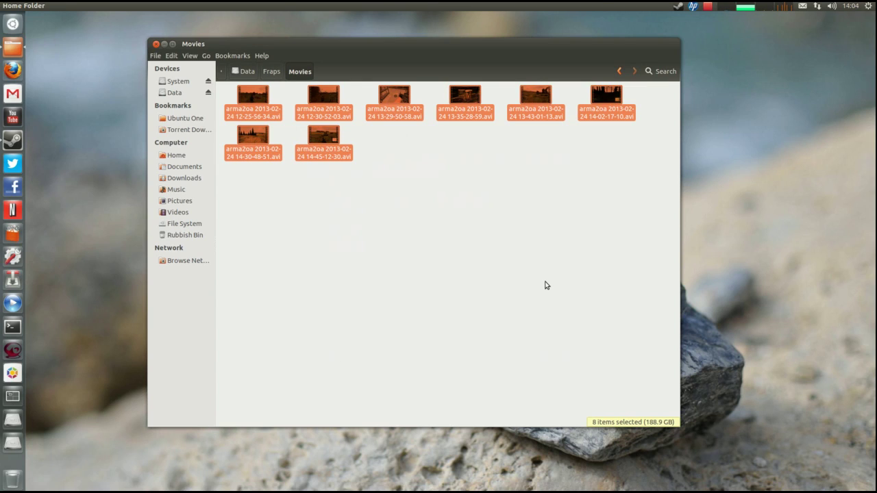
pyautogui.click(490, 245)
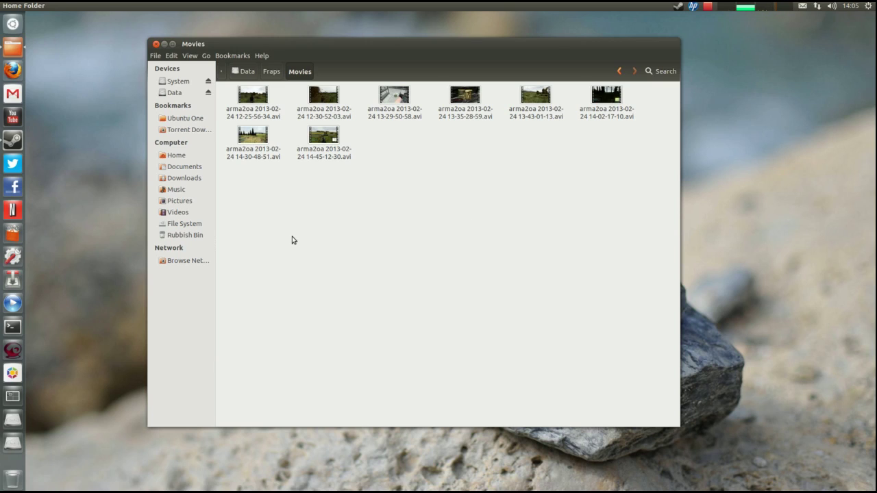
# Step: Open the Dayz Titles.osp project from the Videos folder in OpenShot and preview its opening title and closing text on the timeline
pyautogui.click(180, 215)
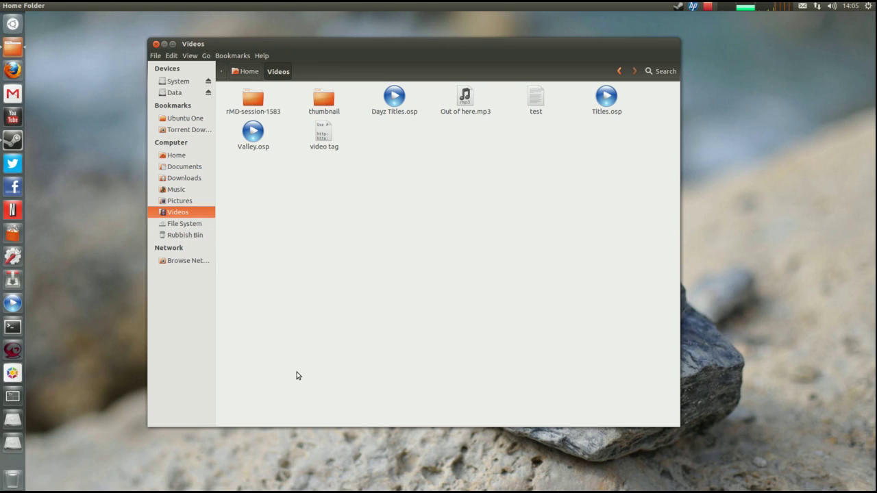
pyautogui.doubleClick(395, 102)
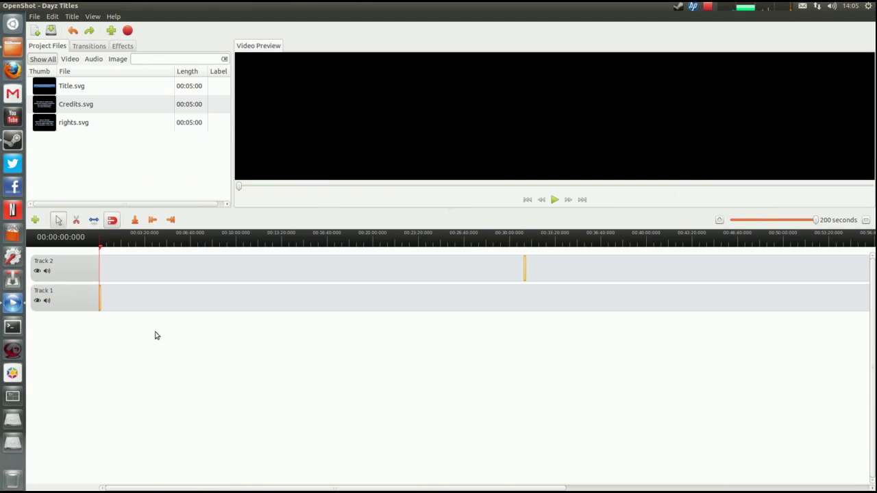
pyautogui.click(100, 246)
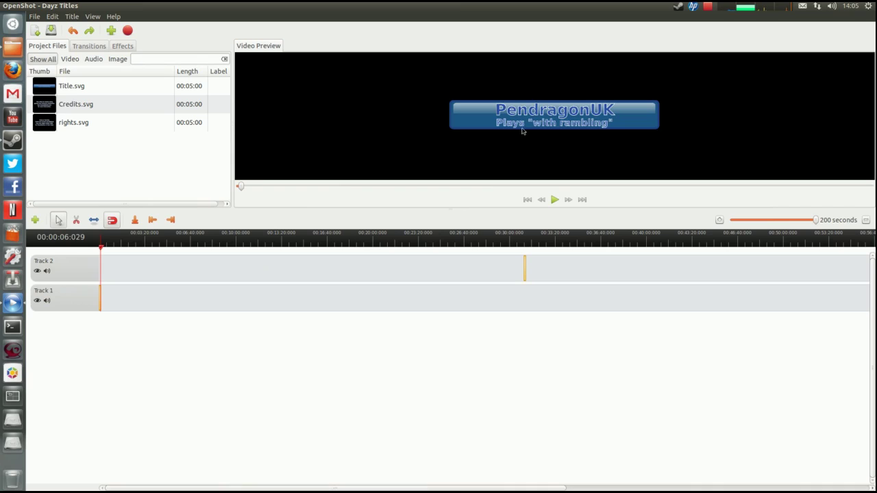
pyautogui.moveTo(100, 249); pyautogui.dragTo(525, 243)
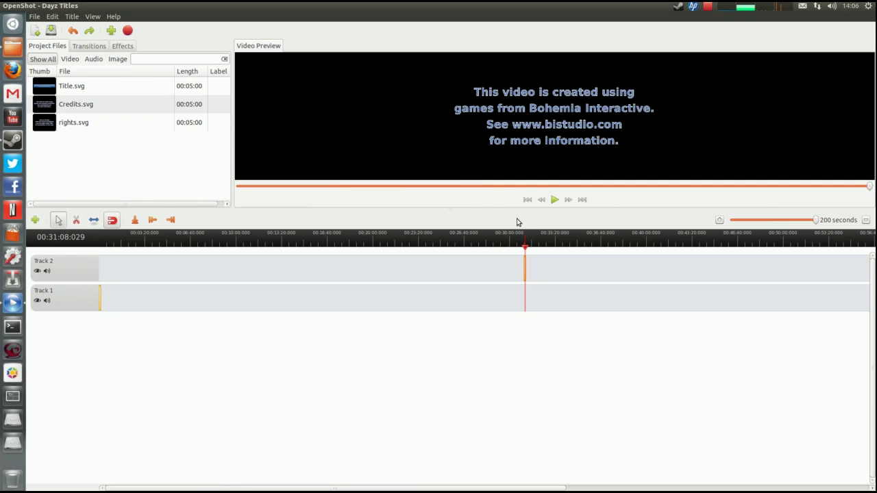
pyautogui.moveTo(525, 247); pyautogui.dragTo(67, 245)
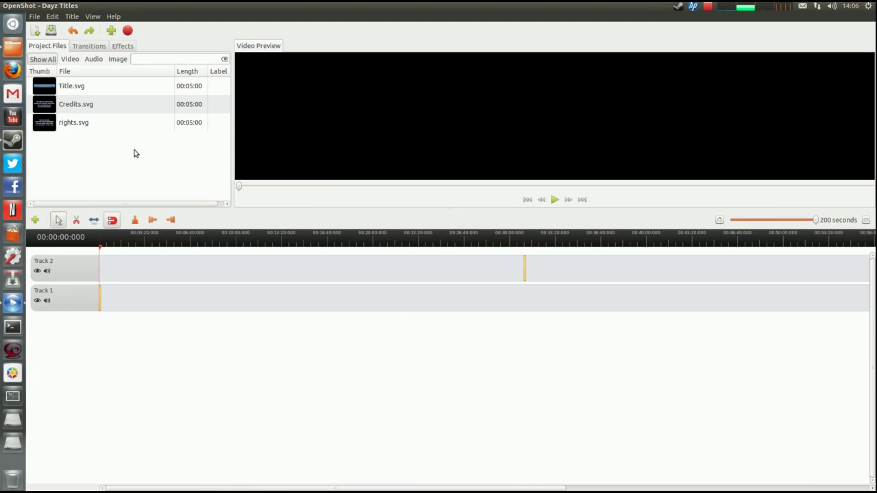
# Step: Import all the arma2oa AVI recordings from the Fraps Movies folder into the project
pyautogui.click(111, 32)
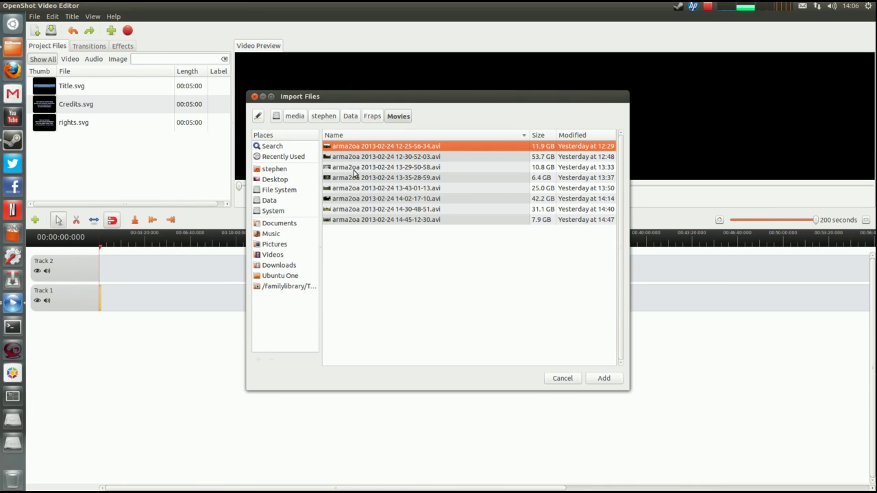
pyautogui.keyDown('shift'); pyautogui.click(355, 219); pyautogui.keyUp('shift')
pyautogui.click(588, 377)
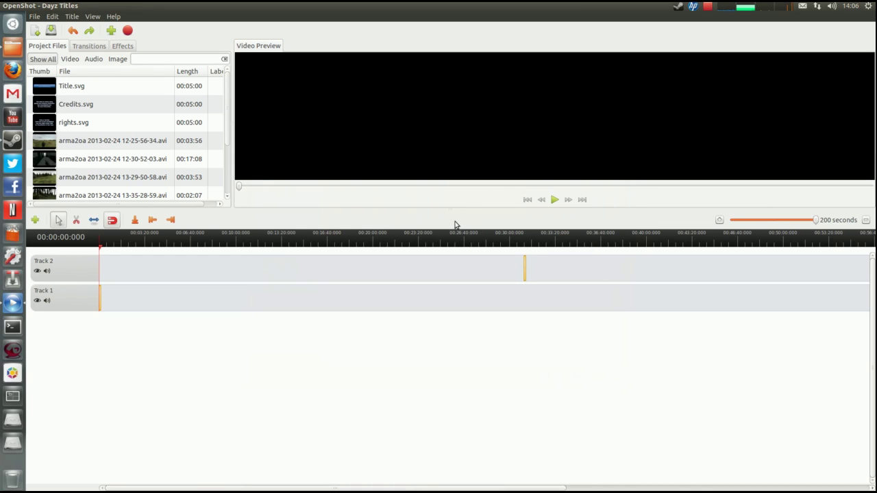
# Step: Place the 12-25-56-34, 12-30-52-03 and 13-29-50-58 recordings end to end on Track 1 after the opening title
pyautogui.moveTo(96, 141); pyautogui.dragTo(122, 301)
pyautogui.moveTo(115, 161); pyautogui.dragTo(172, 299)
pyautogui.moveTo(79, 177); pyautogui.dragTo(406, 297)
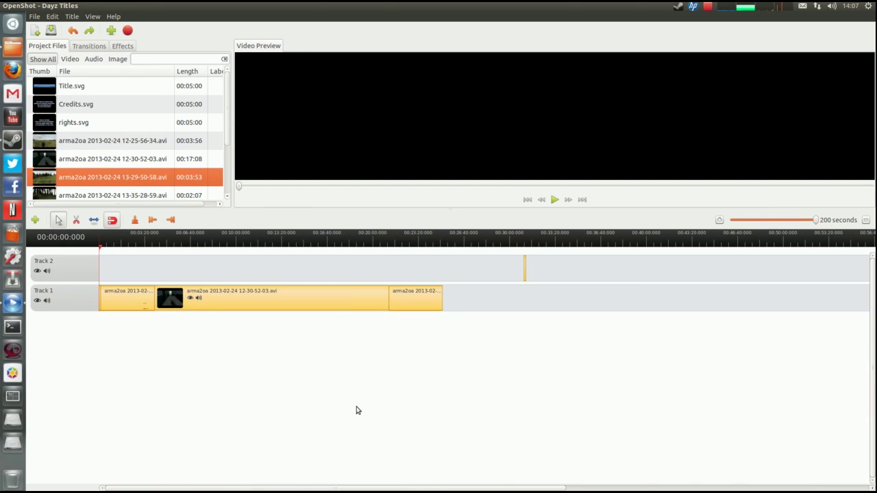
# Step: Split the third recording on Track 1 past its middle, pull the trailing piece away and remove it
pyautogui.click(76, 220)
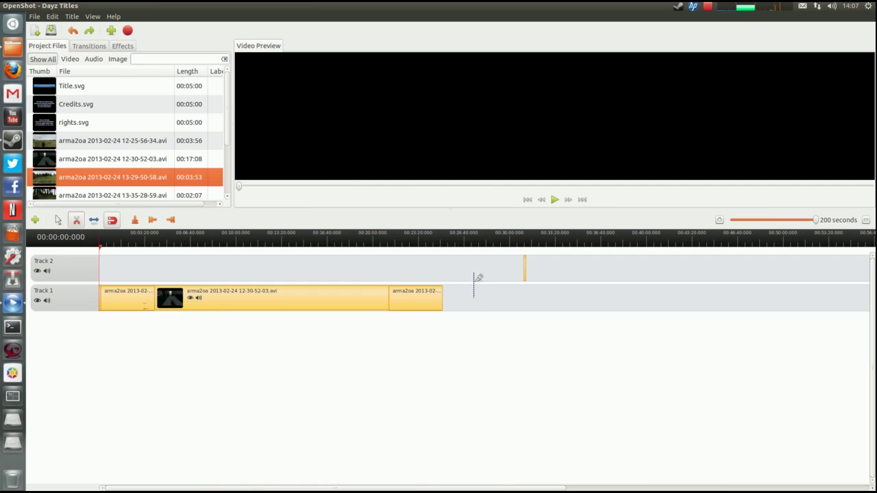
pyautogui.click(420, 302)
pyautogui.click(58, 220)
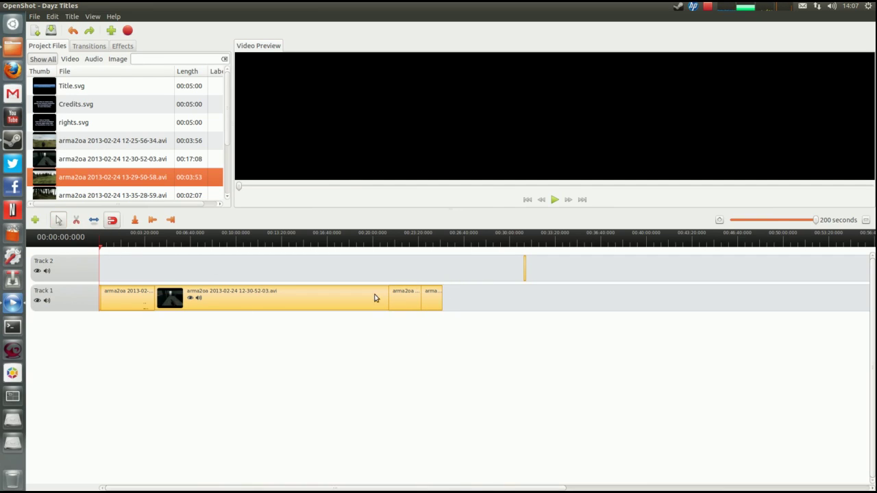
pyautogui.moveTo(434, 297); pyautogui.dragTo(488, 300)
pyautogui.rightClick(489, 300)
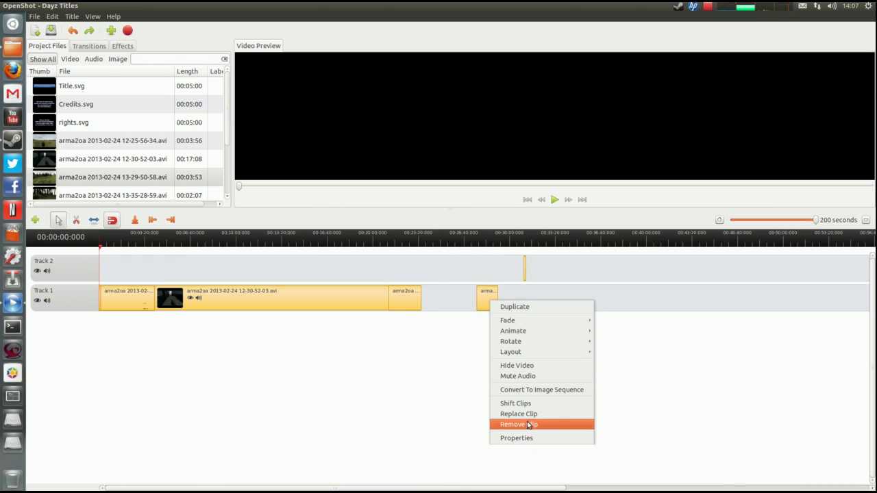
pyautogui.click(529, 425)
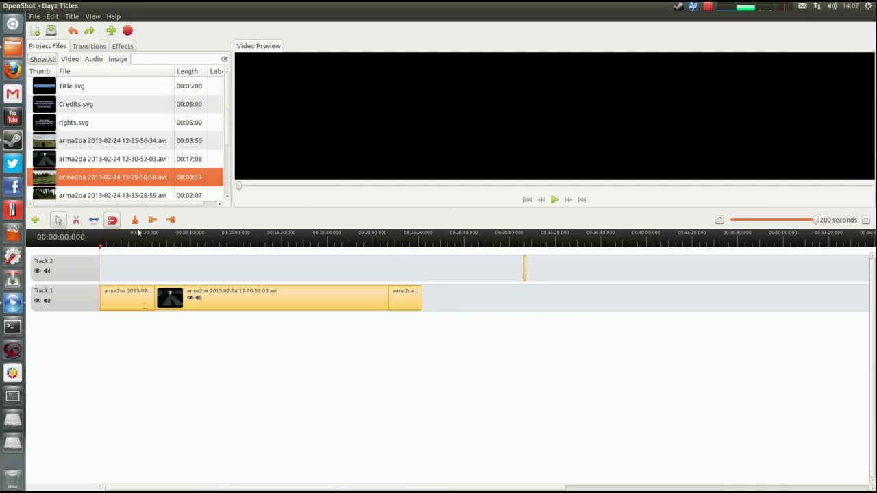
# Step: Trim the end of the last recording on Track 1 and move the closing text clip from Track 2 directly after it
pyautogui.click(96, 222)
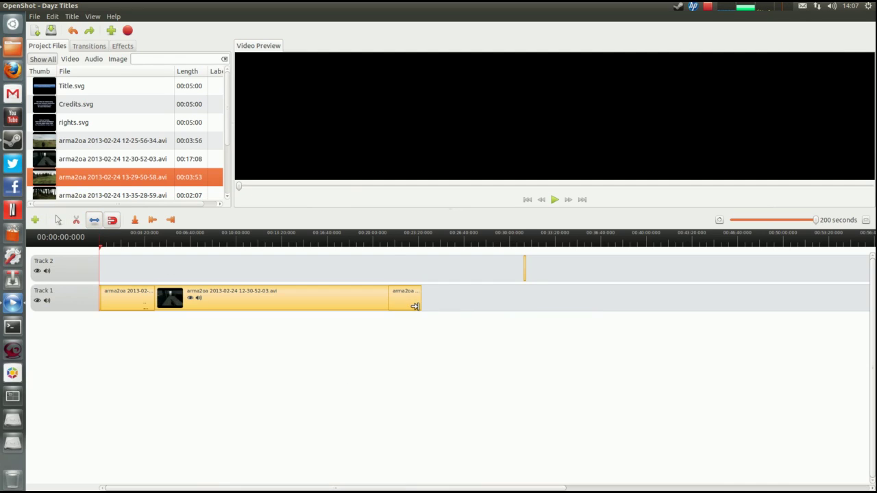
pyautogui.moveTo(415, 300); pyautogui.dragTo(402, 301)
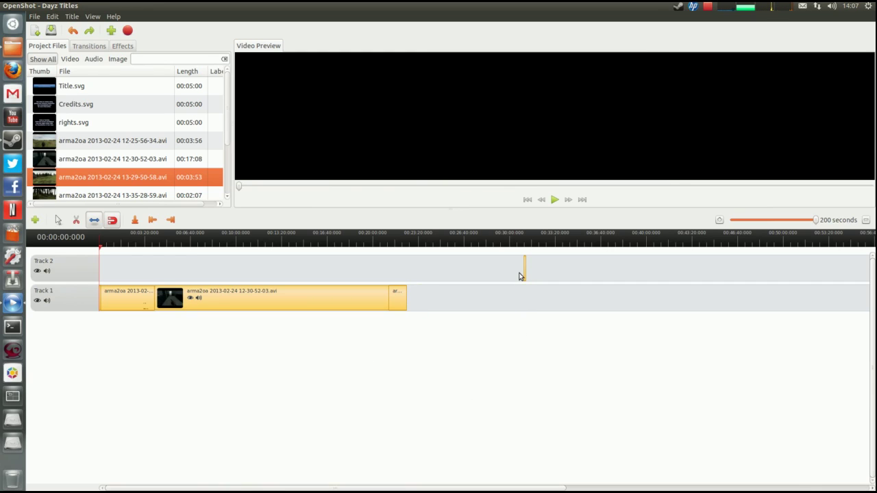
pyautogui.click(59, 221)
pyautogui.moveTo(526, 277); pyautogui.dragTo(407, 302)
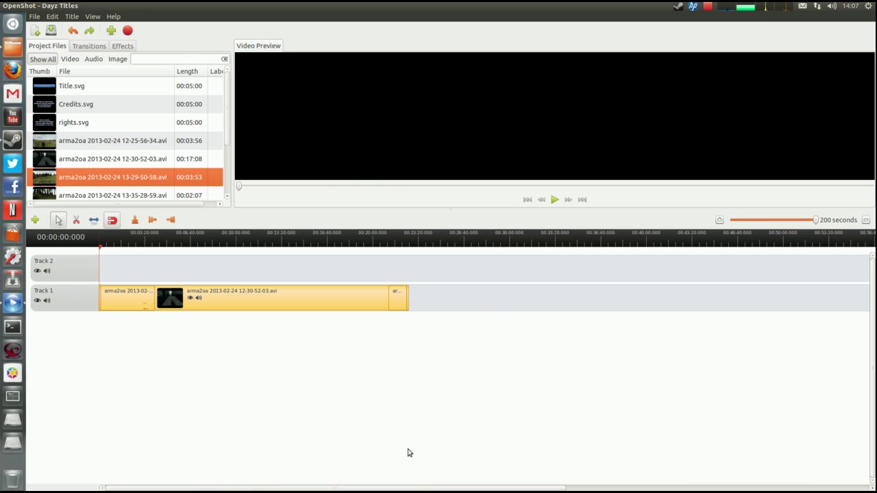
# Step: Set up a video export named Dayz Titles "with rambling" with the Web profile and YouTube-HD target, and cancel it
pyautogui.click(128, 31)
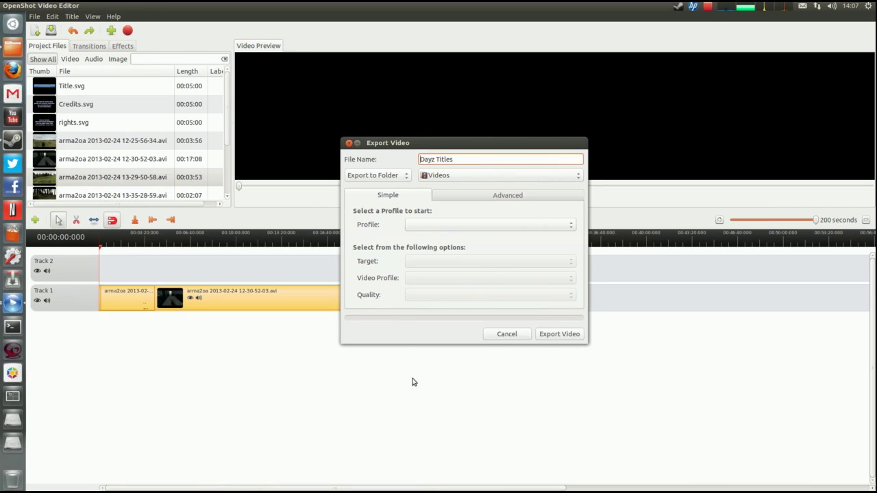
pyautogui.click(470, 157)
pyautogui.write('"with rambling"')
pyautogui.click(443, 222)
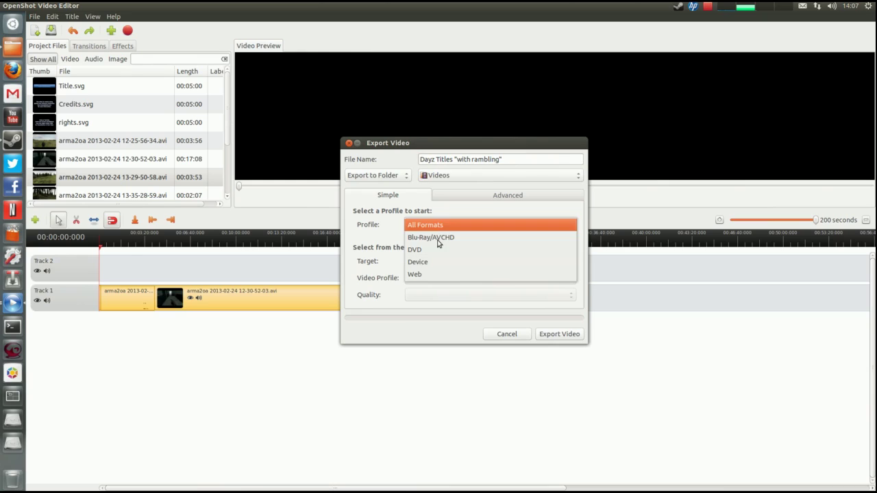
pyautogui.click(443, 274)
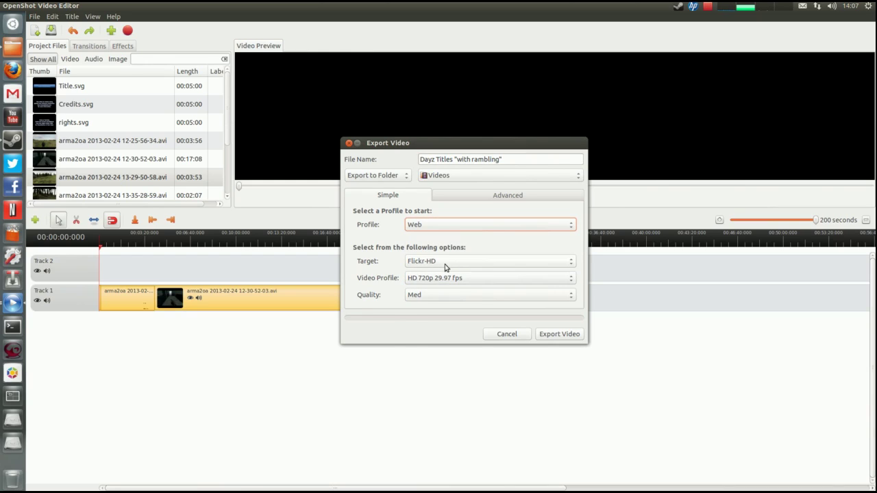
pyautogui.click(445, 266)
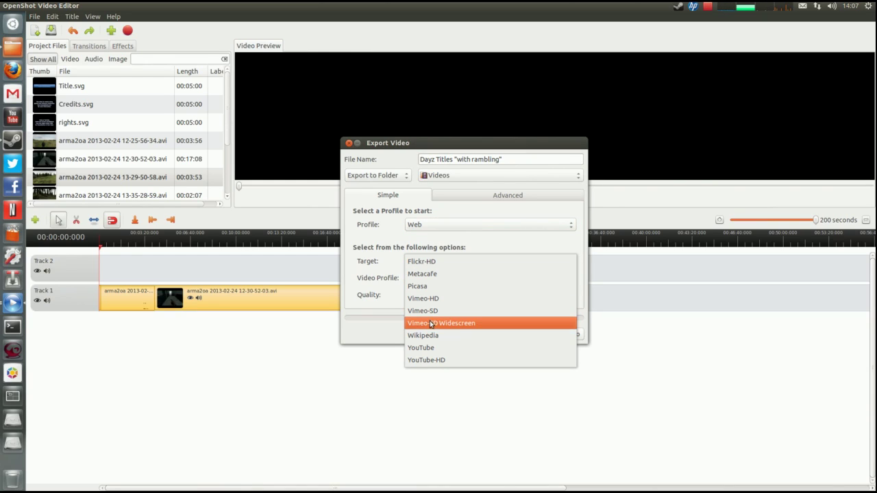
pyautogui.click(432, 359)
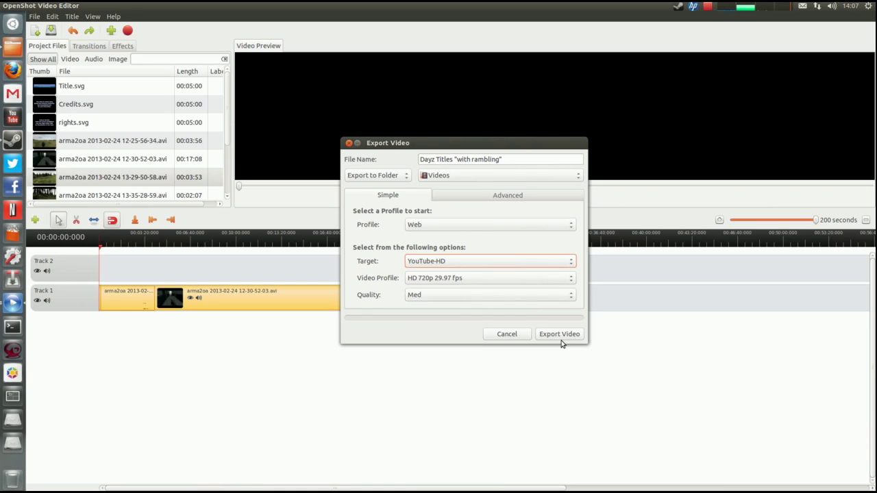
pyautogui.click(507, 336)
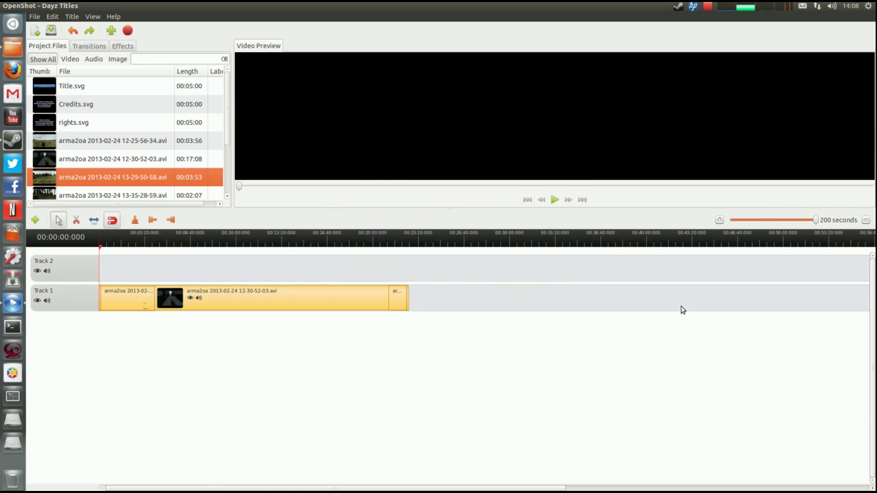
# Step: Close the Dayz Titles project in OpenShot without saving its changes, and switch to an empty workspace
pyautogui.click(6, 5)
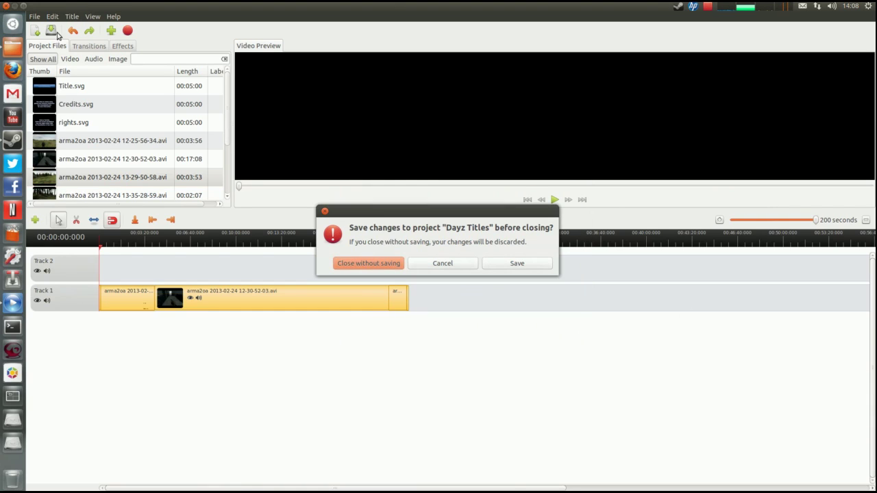
pyautogui.click(378, 269)
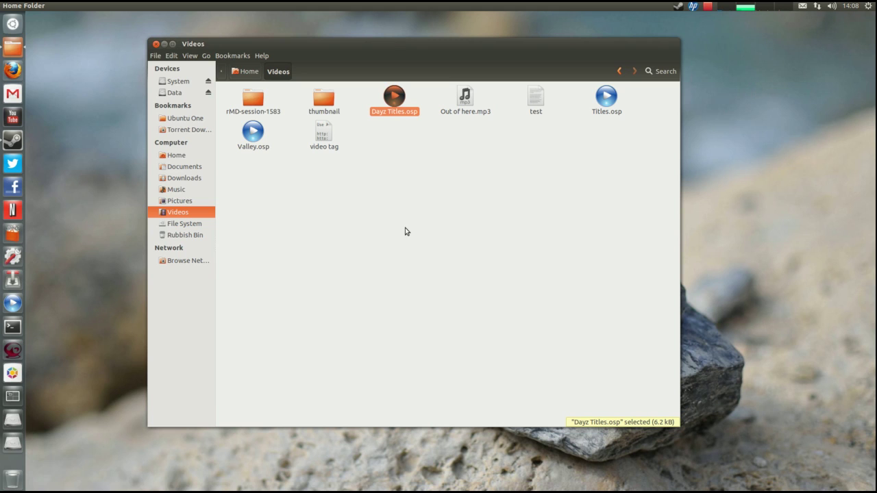
pyautogui.click(12, 398)
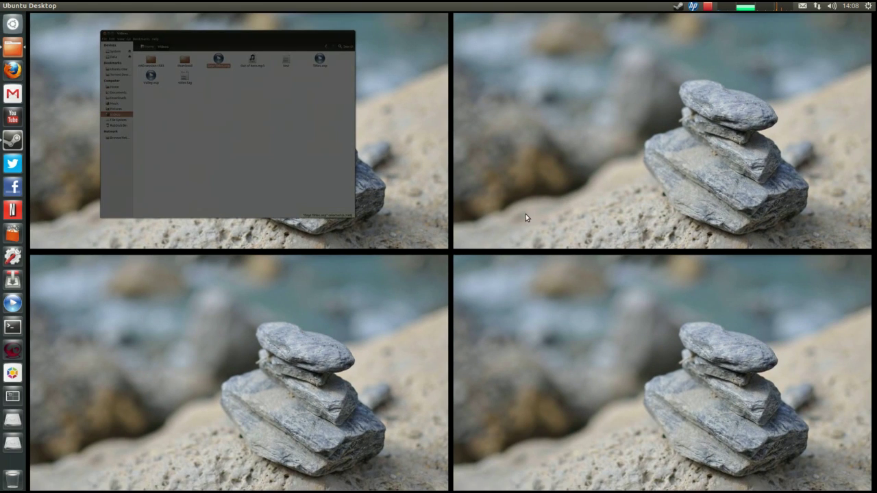
pyautogui.click(525, 214)
# Step: Switch to Firefox, run the broadband speed test on the bookmarked Speedtest.net site, and close the browser
pyautogui.click(13, 70)
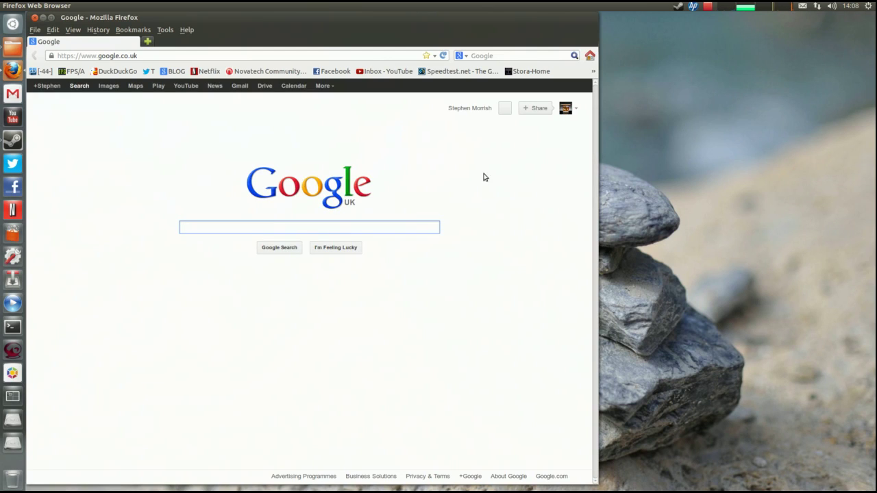
pyautogui.click(426, 72)
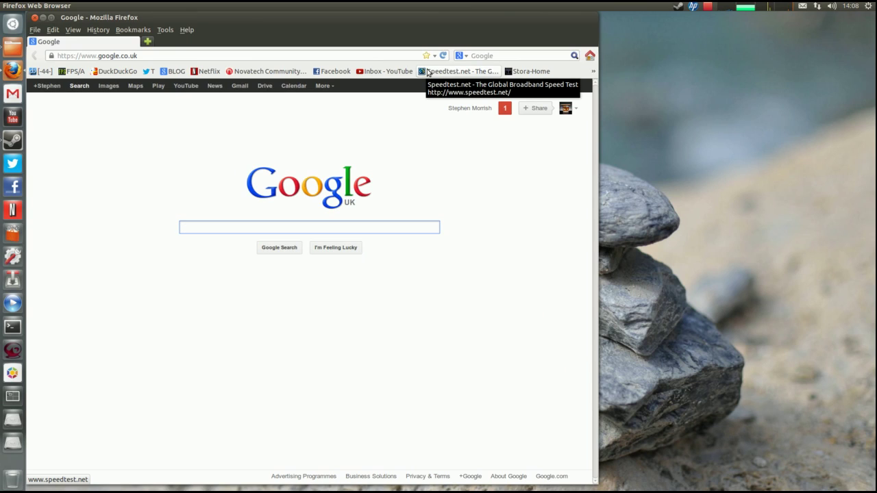
pyautogui.click(427, 72)
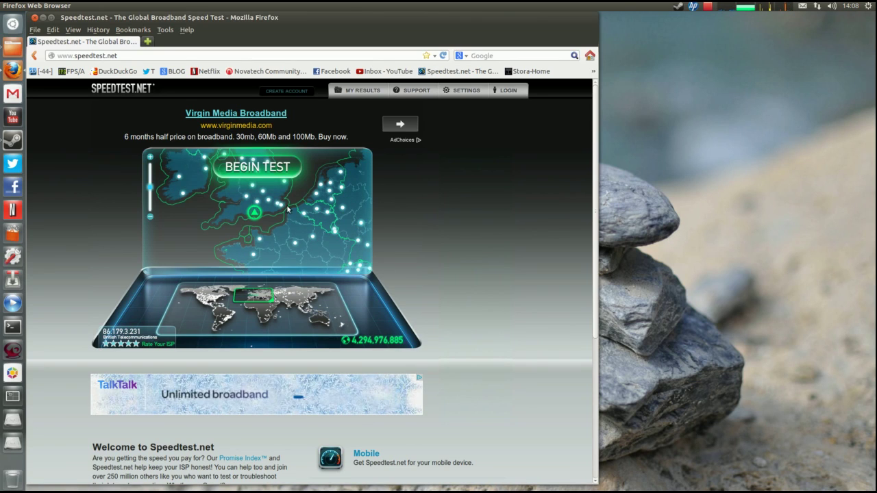
pyautogui.click(261, 165)
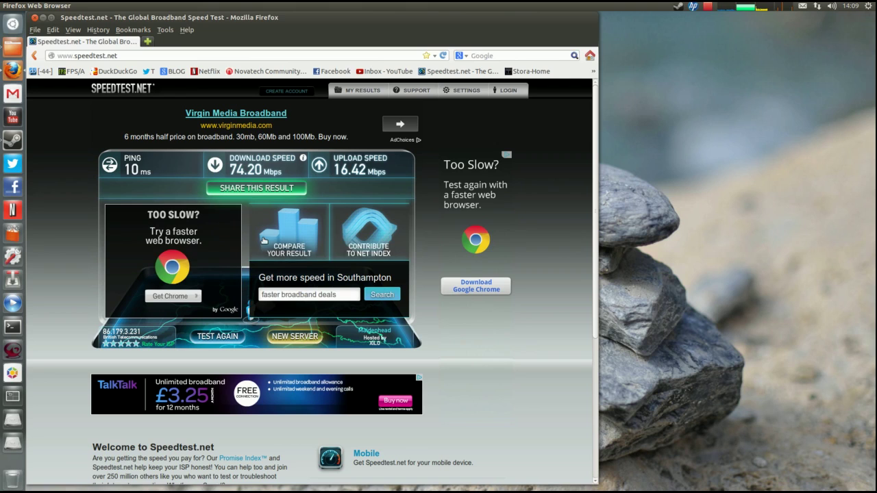
pyautogui.click(33, 18)
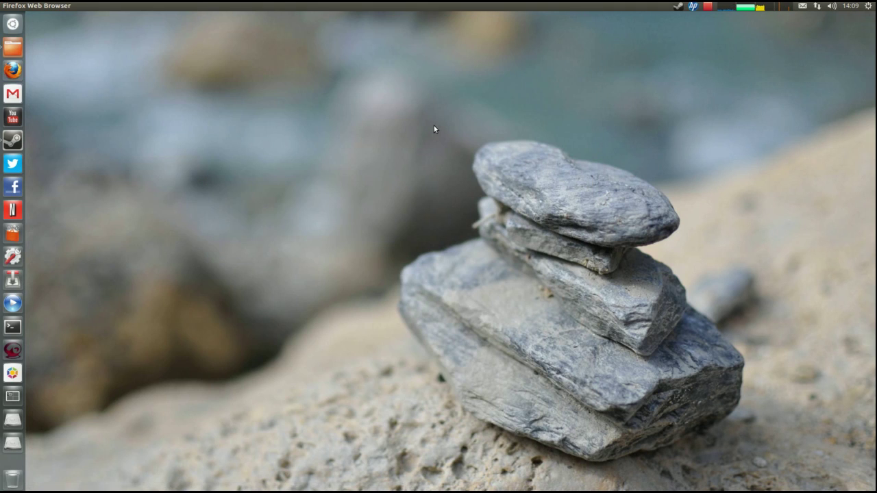